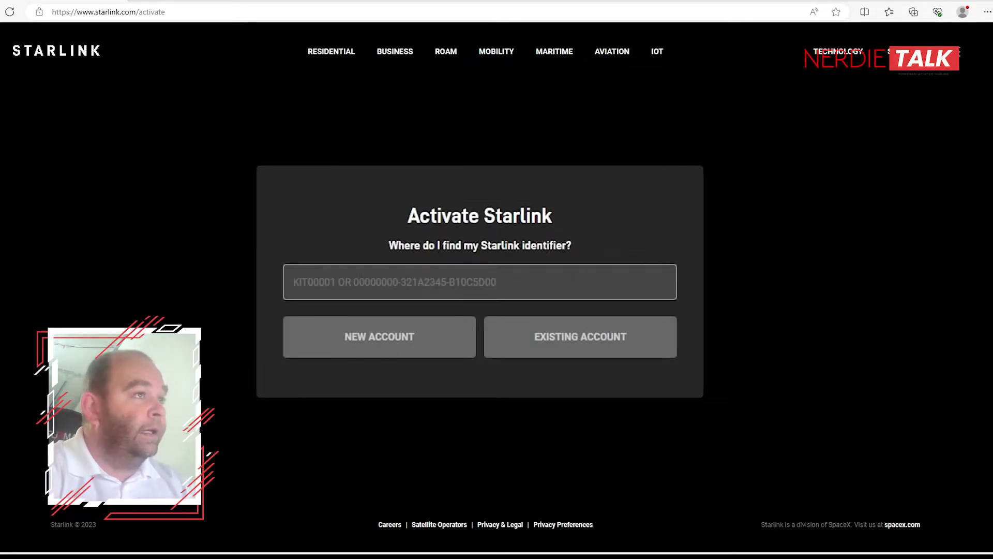
Step: Paste the kit identifier, remove its stray space, and submit it for a new account
left_click(362, 281)
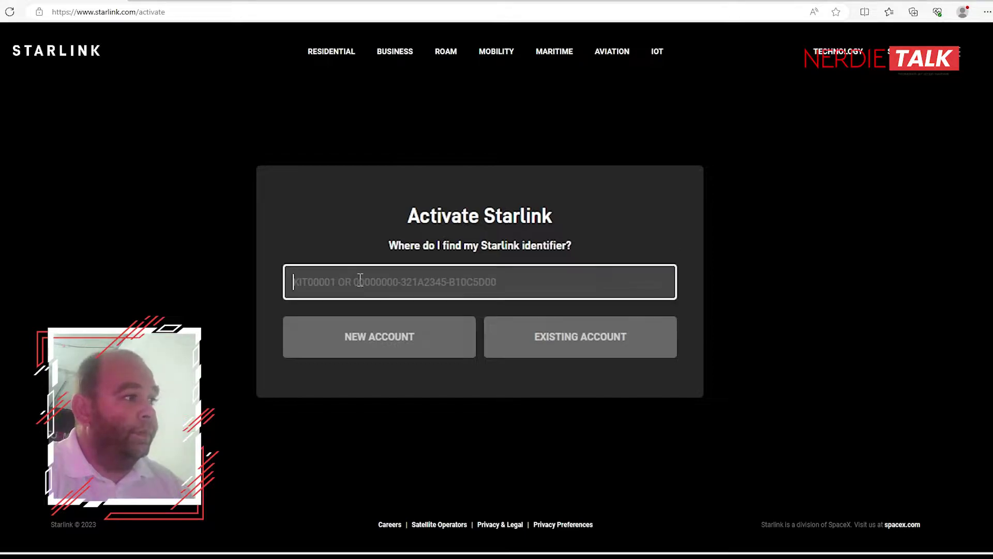
left_click(316, 279)
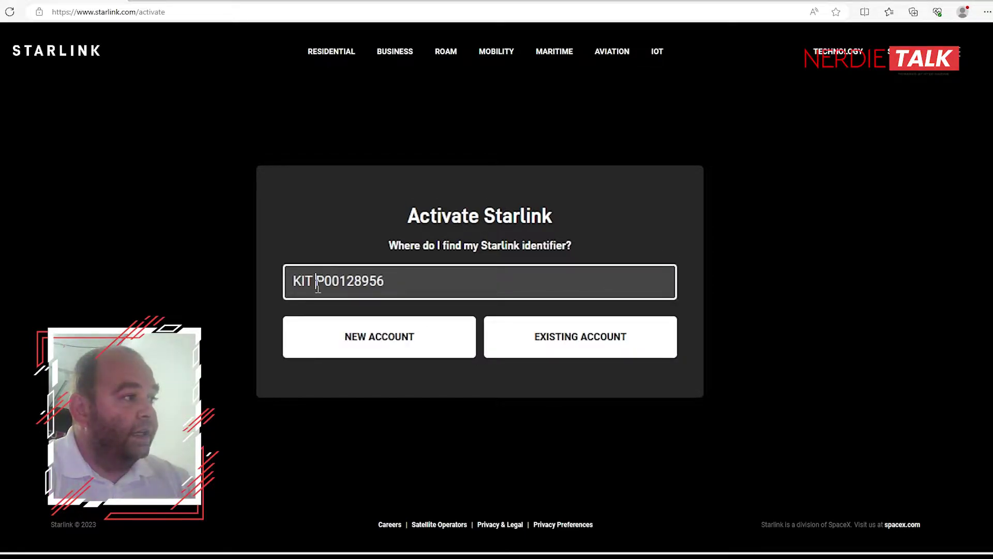
key("BackSpace")
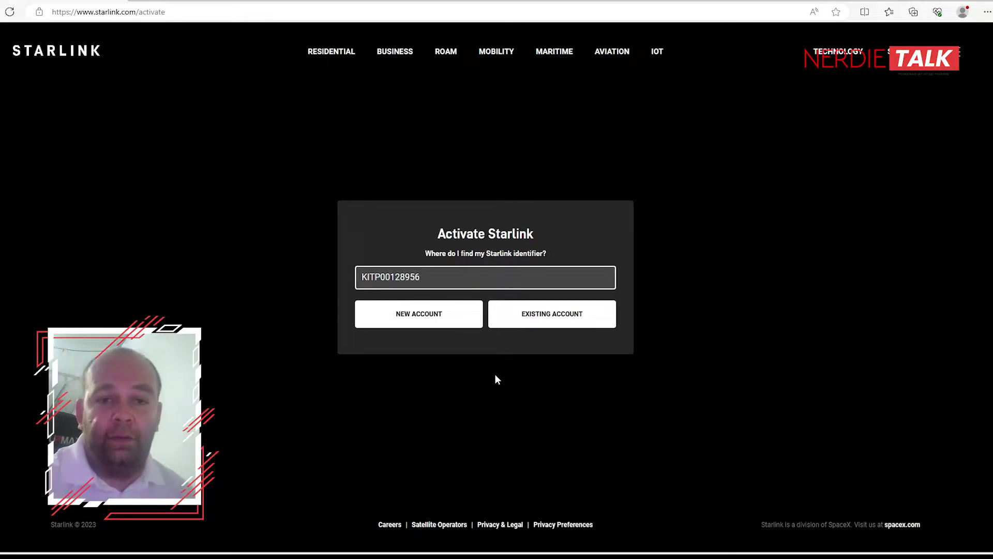
key("Return")
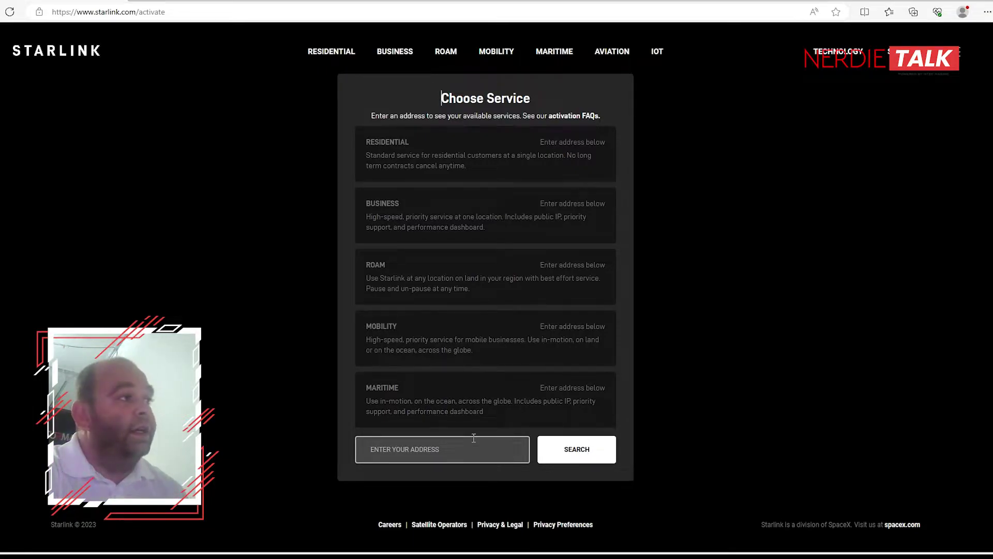
Step: Enter the service street address and pick its matching suggestion so plan prices load
left_click(459, 446)
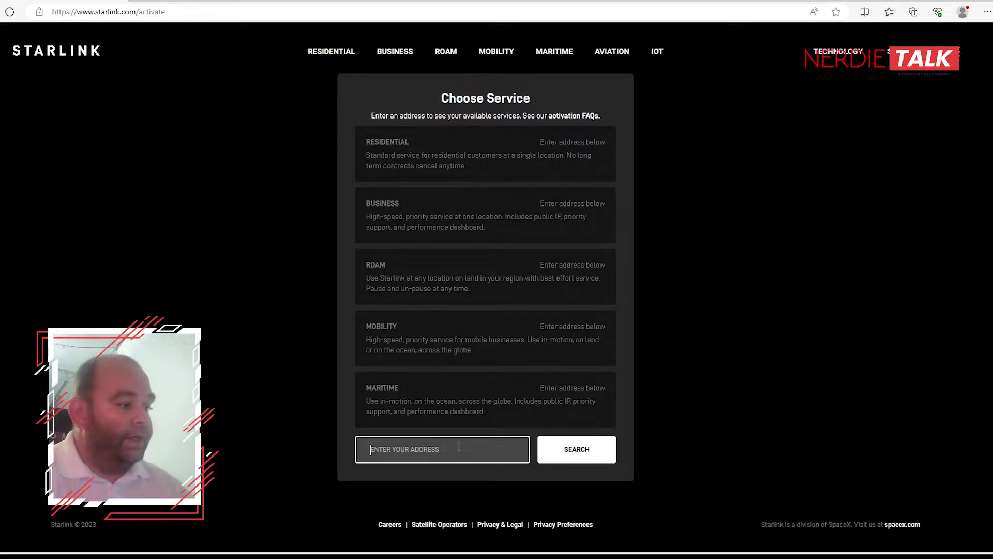
type("3311")
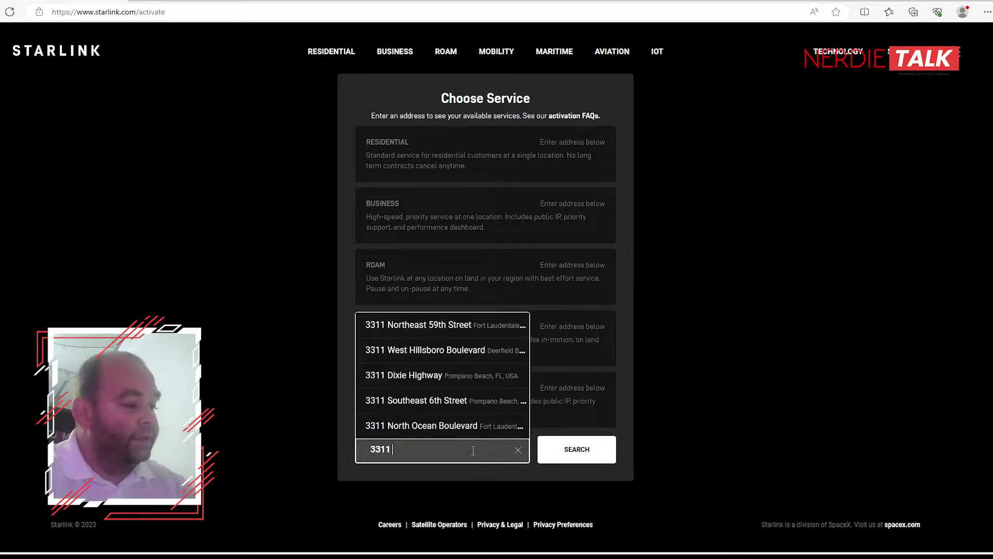
type(" S")
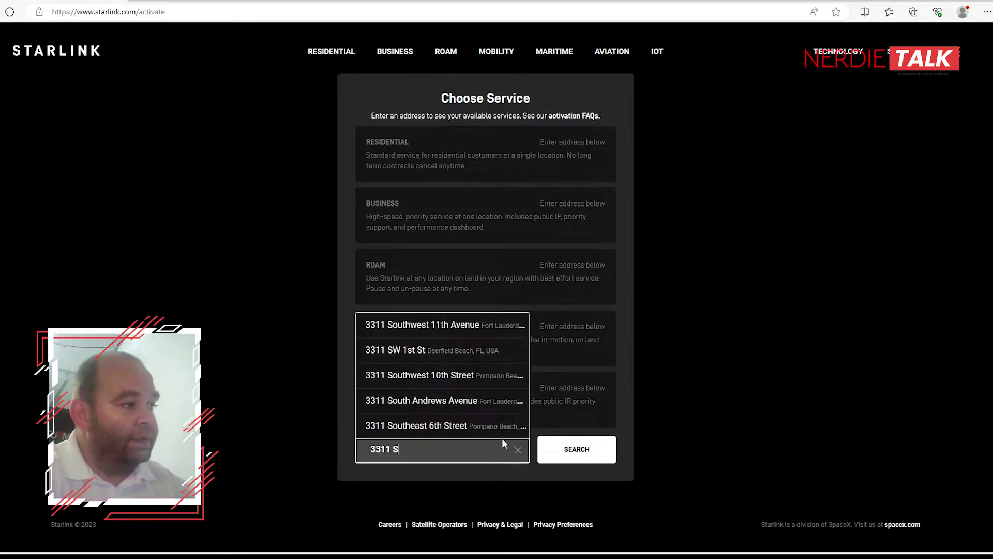
left_click(598, 447)
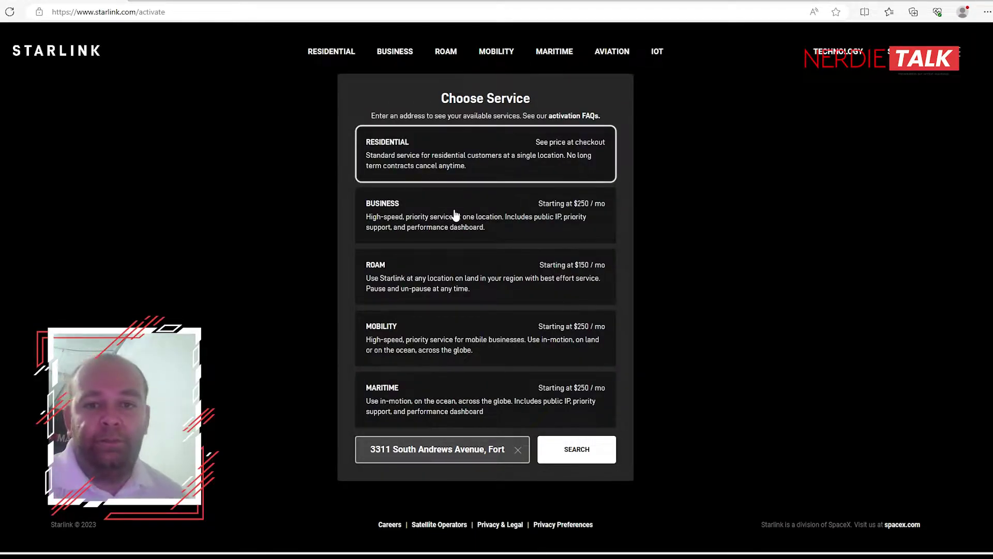
Step: Compare the Business and Roam plans, then choose Residential and continue to checkout
left_click(456, 214)
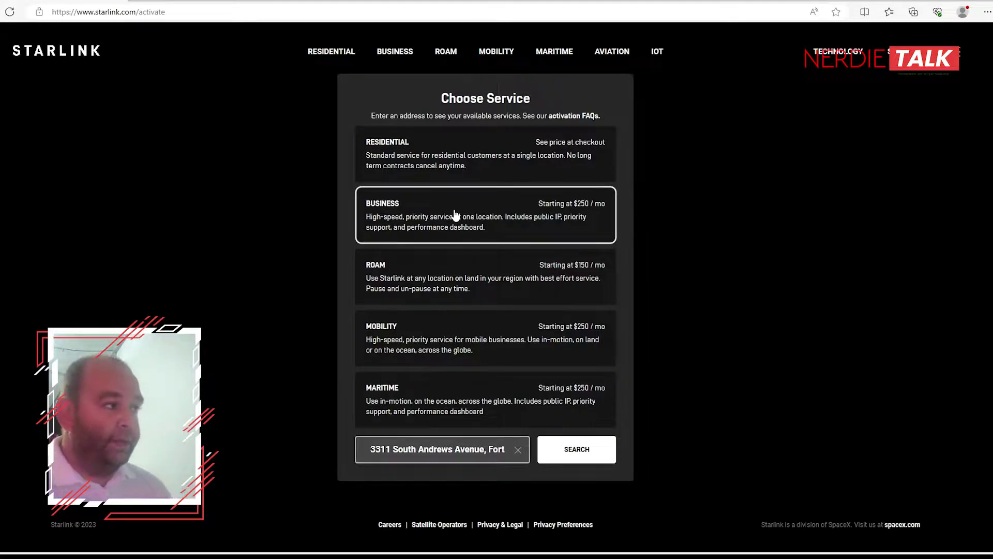
key("Down")
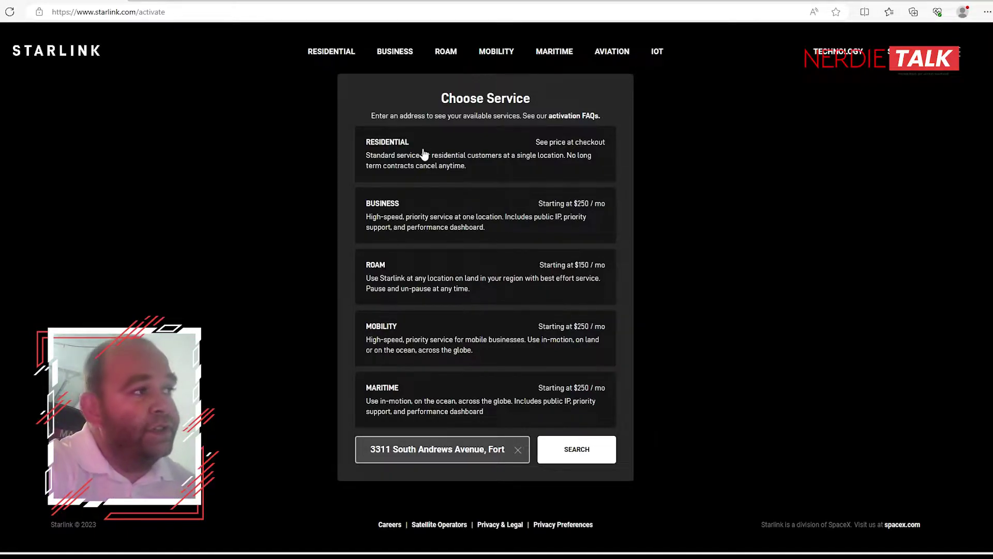
left_click(444, 155)
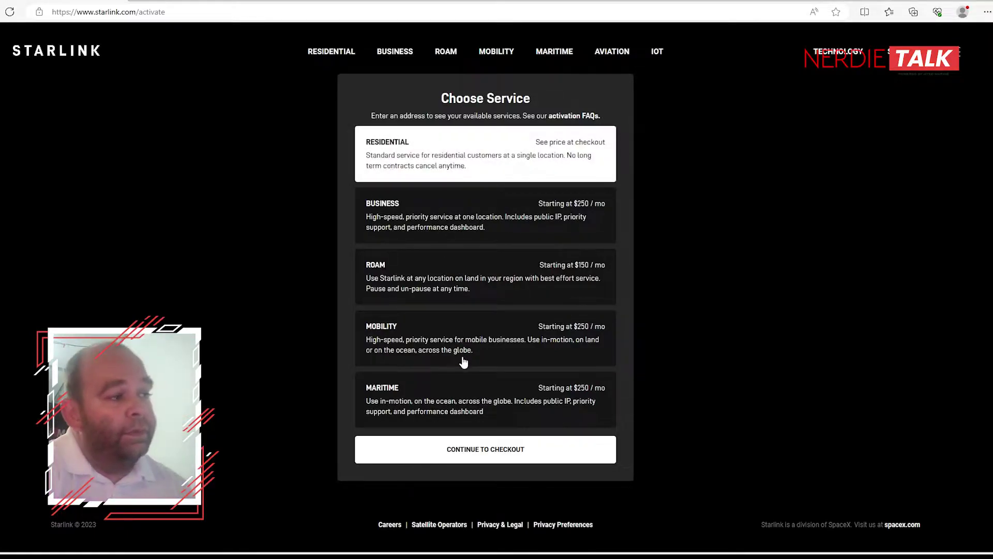
left_click(497, 451)
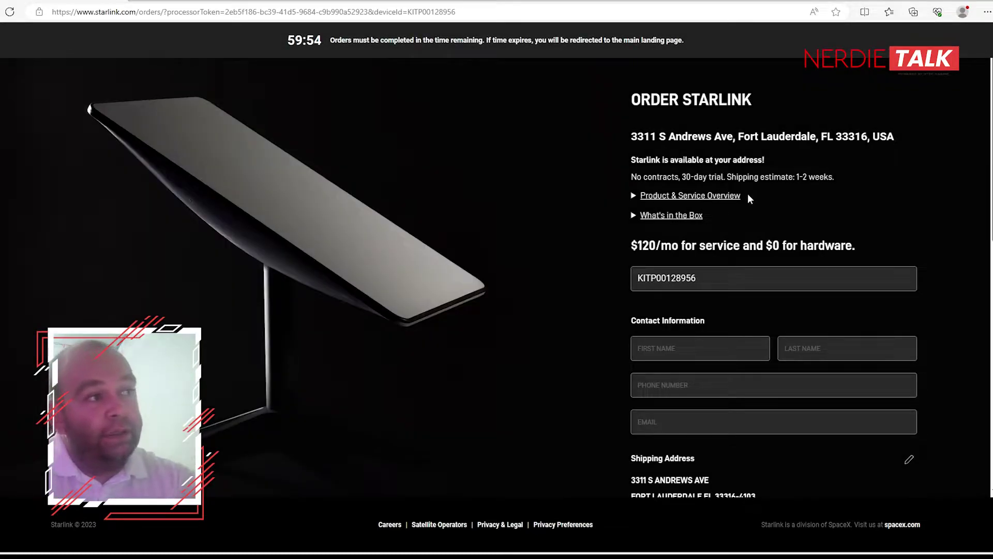
Step: Review the Order Starlink form, noting the 1-2 weeks shipping estimate
left_click_drag(835, 177, 646, 179)
left_click(833, 199)
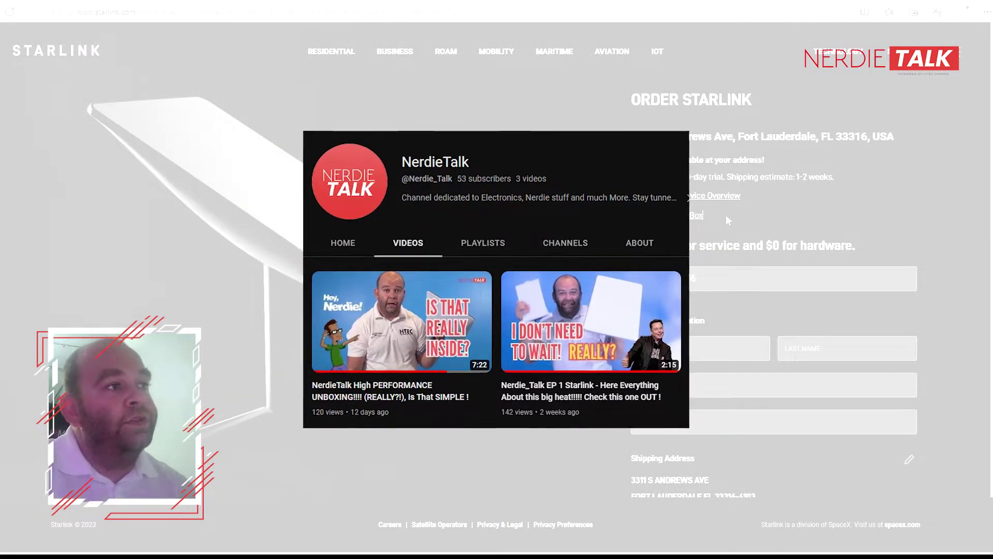
scroll(753, 215, "down", 1)
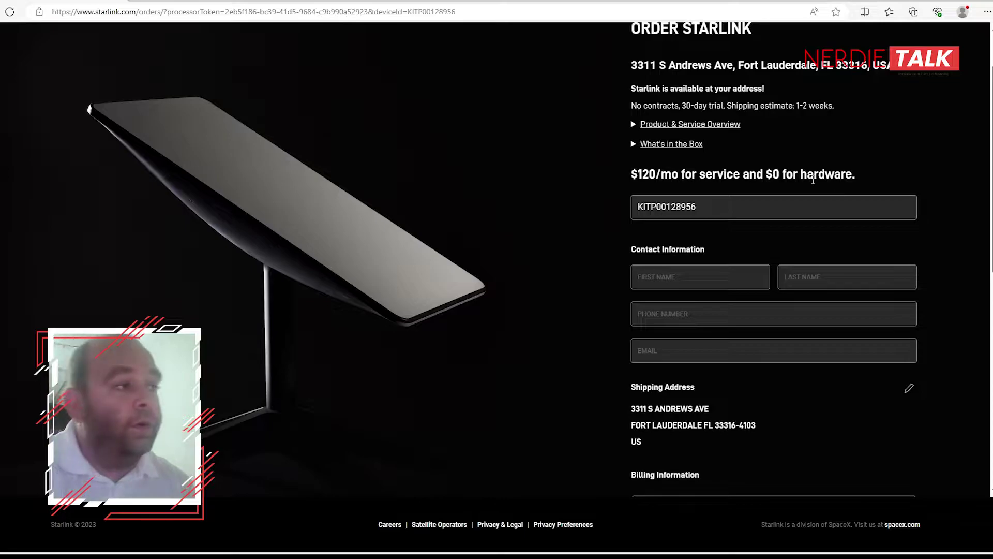
scroll(650, 192, "down", 1)
scroll(776, 272, "down", 1)
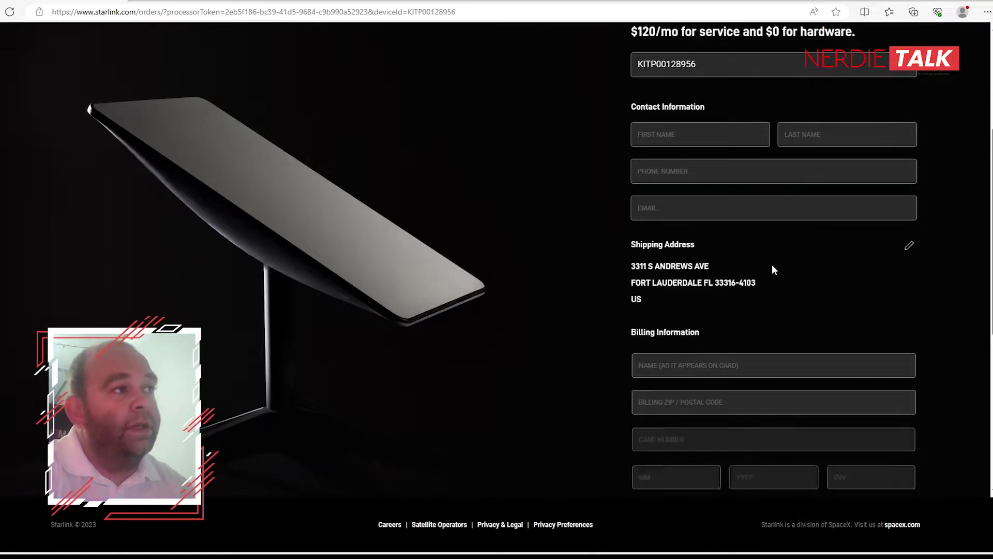
scroll(768, 266, "down", 1)
scroll(769, 270, "down", 4)
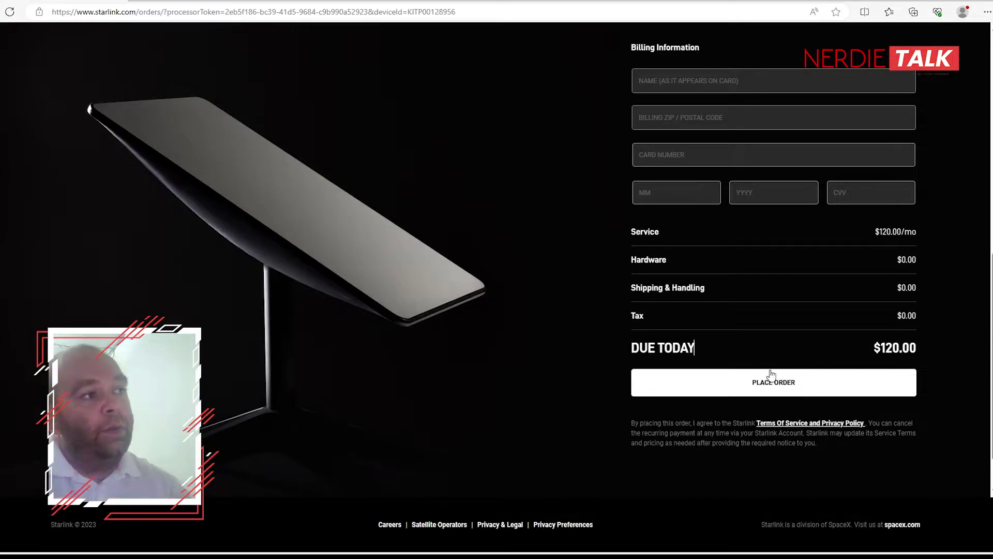
Step: Go to the account home page through My Account in the header menu
scroll(771, 373, "up", 6)
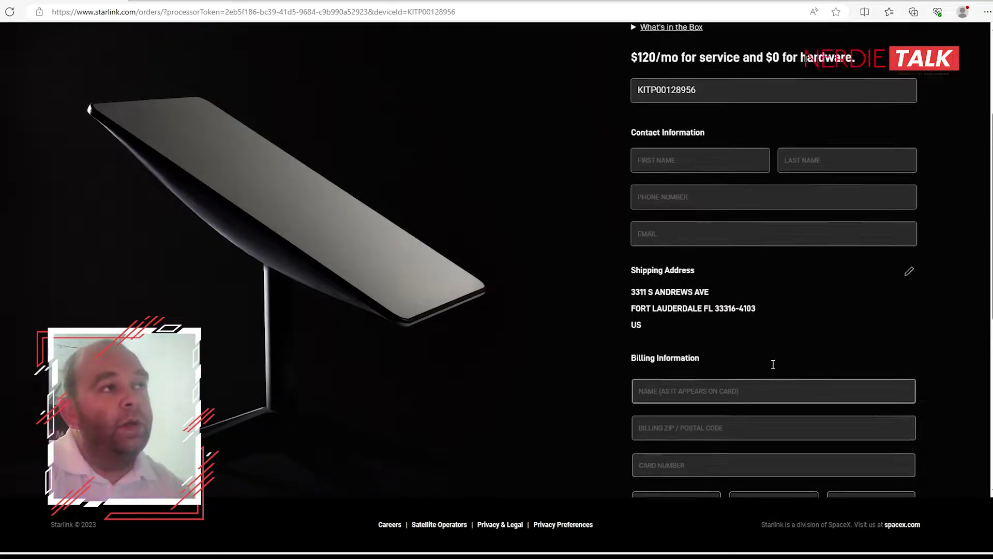
scroll(781, 361, "up", 4)
left_click(963, 47)
left_click(949, 293)
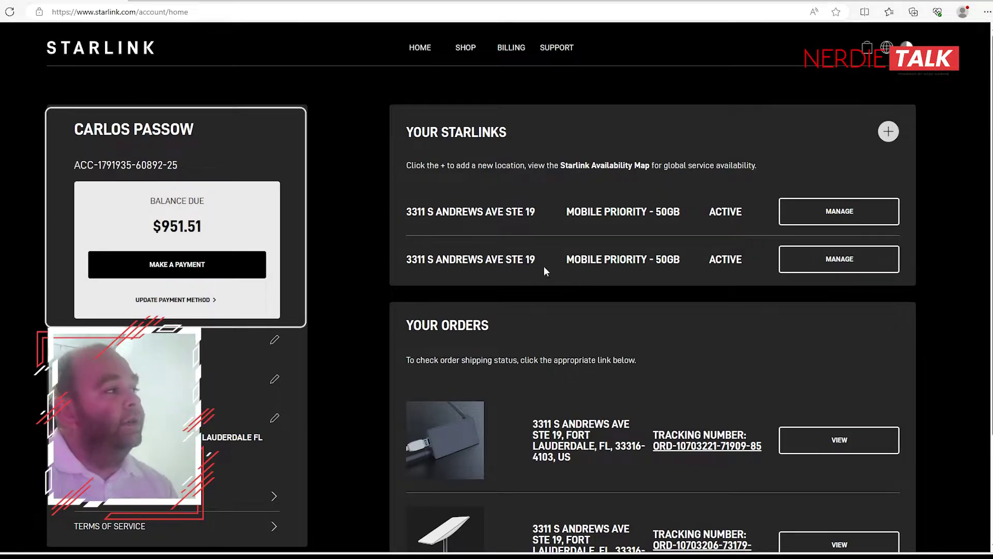
Step: Highlight the $951.51 balance due on the account home page
left_click_drag(249, 230, 326, 229)
left_click(265, 221)
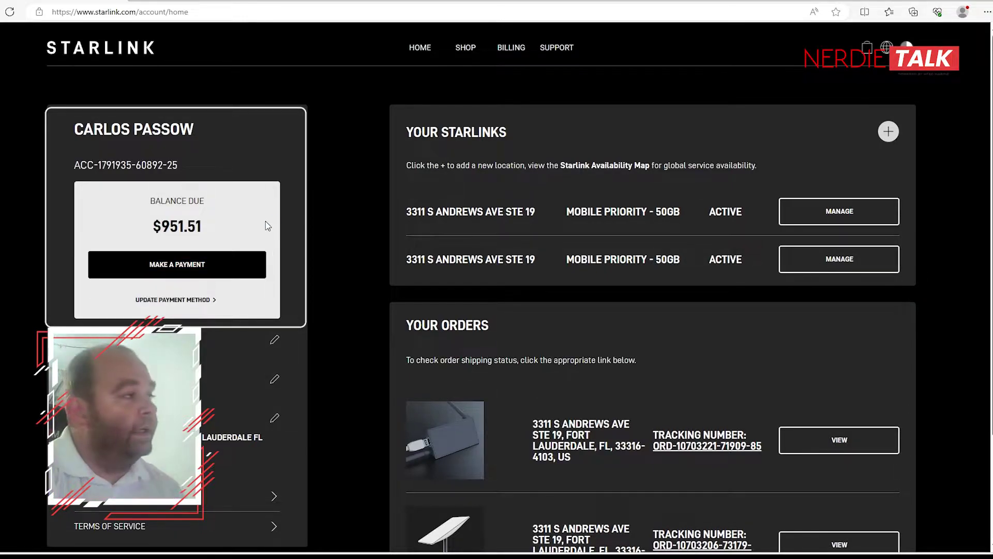
left_click(232, 233)
double_click(232, 233)
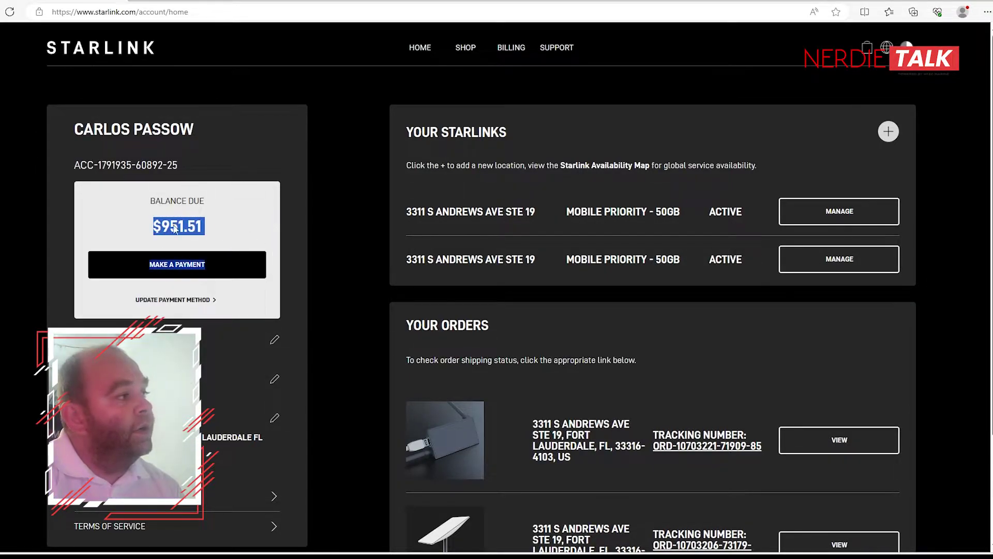
left_click(233, 232)
double_click(234, 231)
left_click(238, 227)
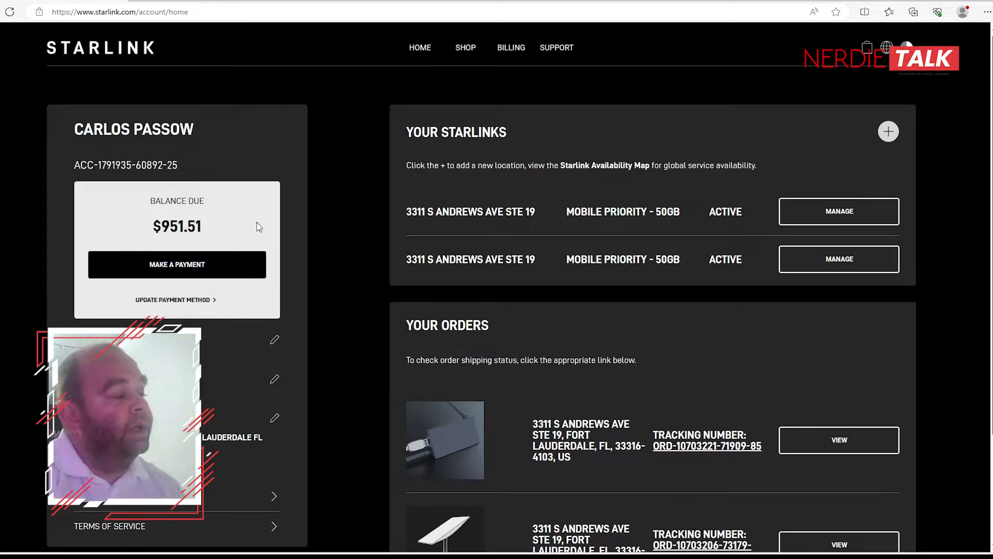
Step: Scroll through the account details, highlighting the account e-mail and phone number
scroll(257, 222, "down", 2)
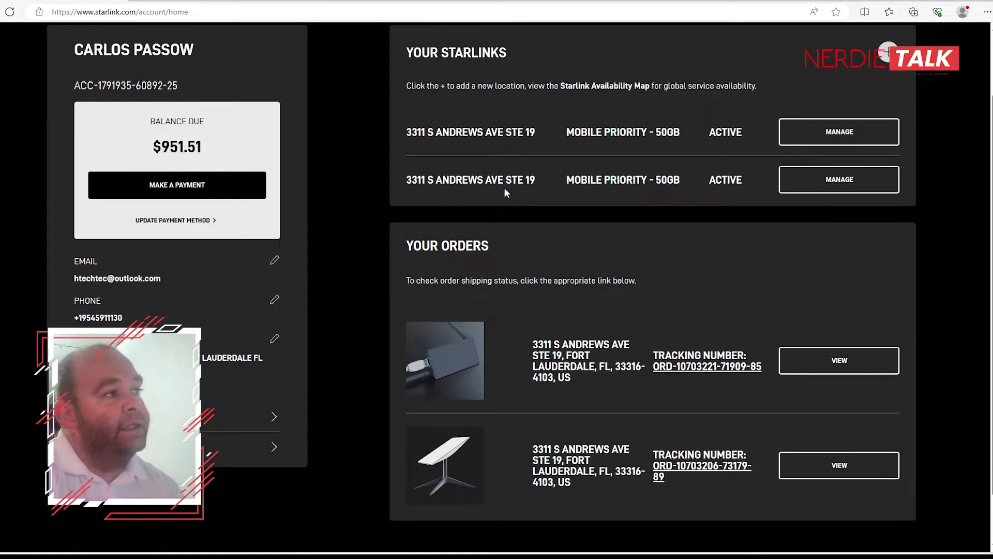
scroll(167, 244, "down", 1)
scroll(167, 240, "down", 1)
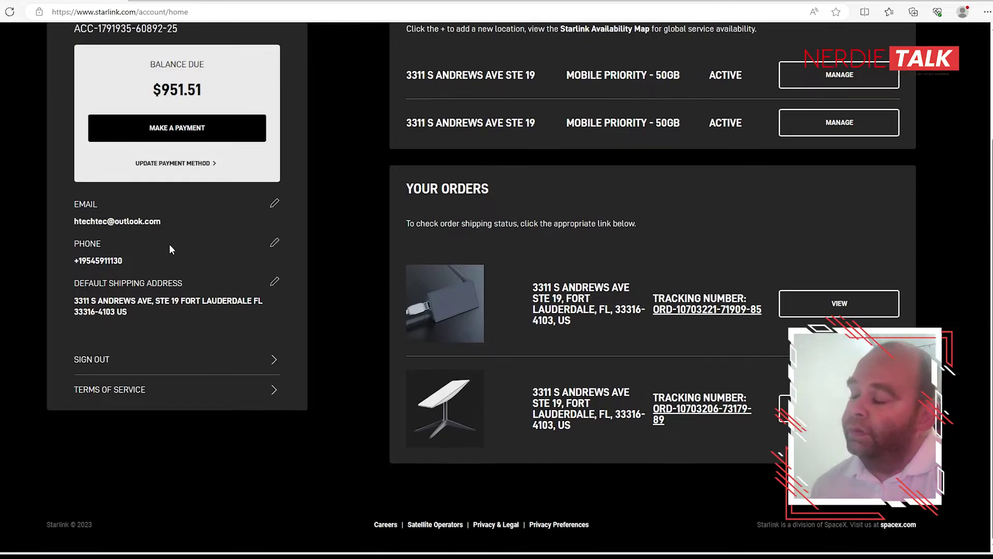
scroll(169, 244, "up", 5)
triple_click(224, 377)
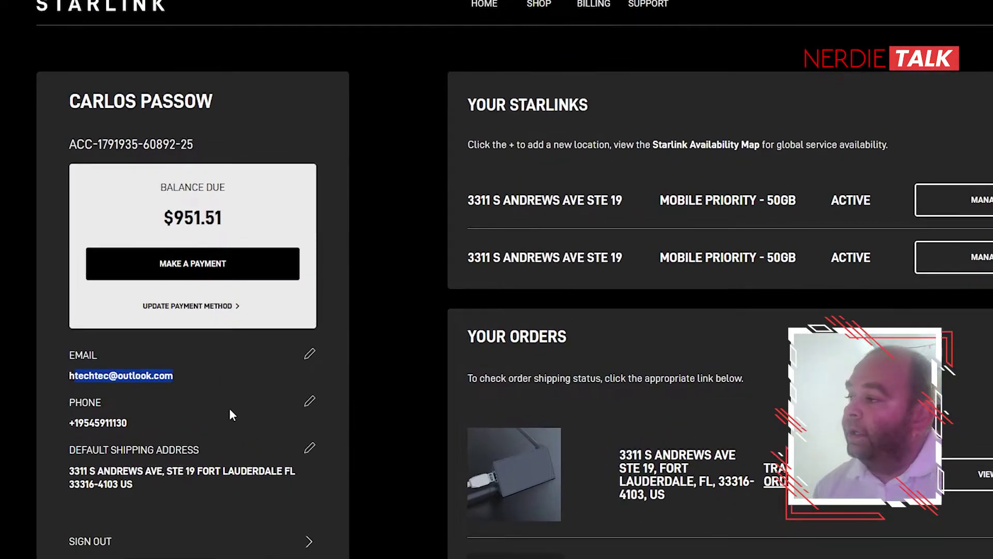
left_click(233, 400)
Step: Check the shipping address, then manage the second Mobile Priority - 50GB Starlink
scroll(217, 362, "down", 3)
left_click_drag(193, 327, 13, 325)
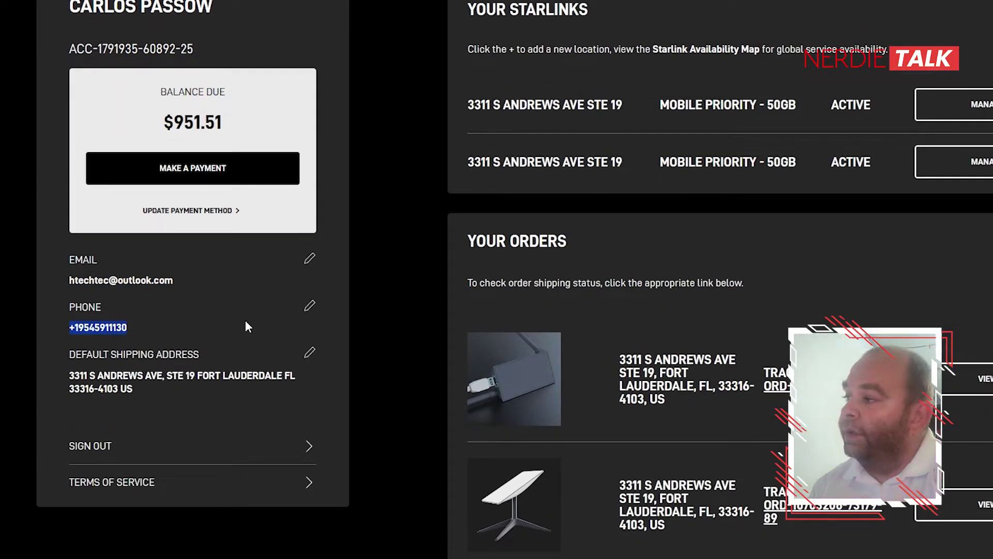
scroll(244, 320, "down", 2)
left_click_drag(144, 363, 79, 290)
left_click(213, 370)
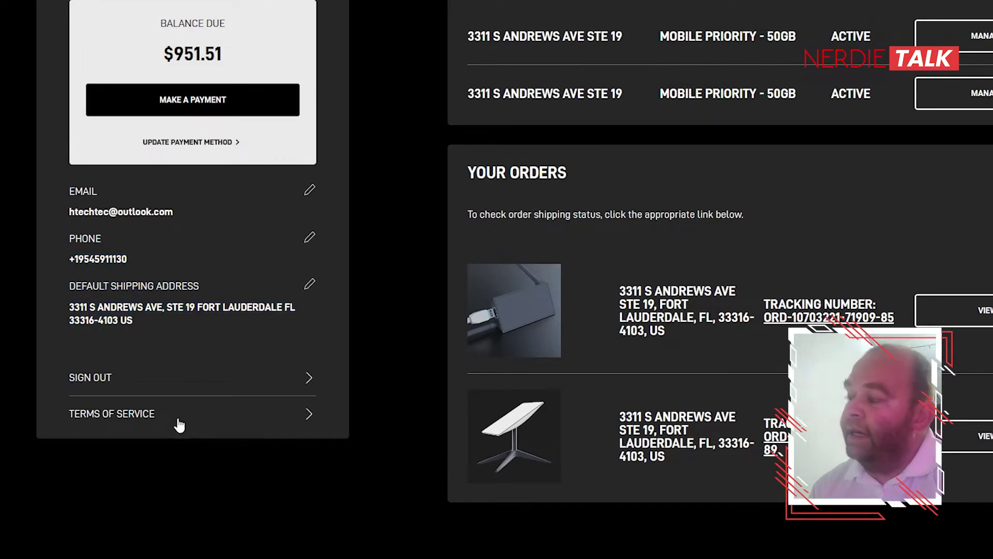
scroll(363, 362, "up", 3)
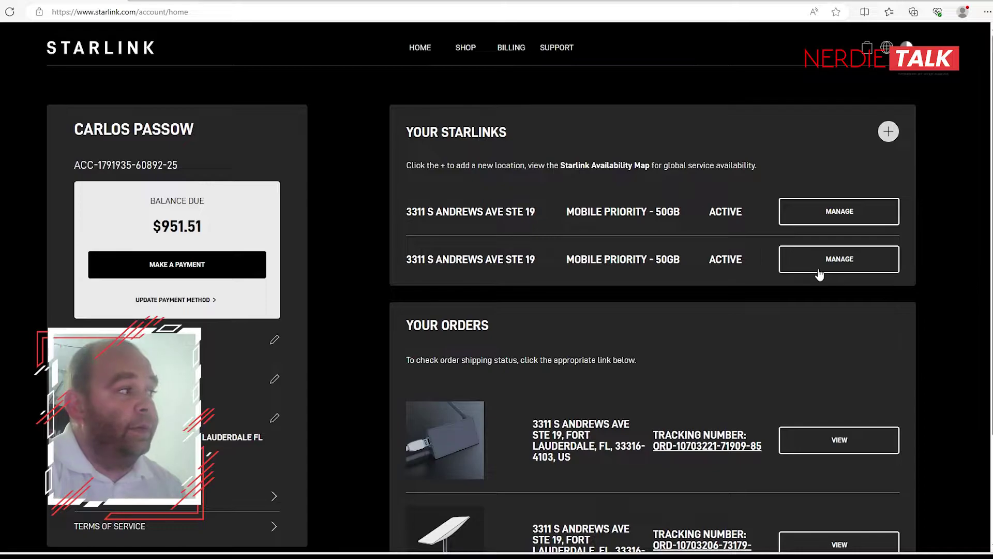
left_click(821, 263)
scroll(693, 319, "down", 1)
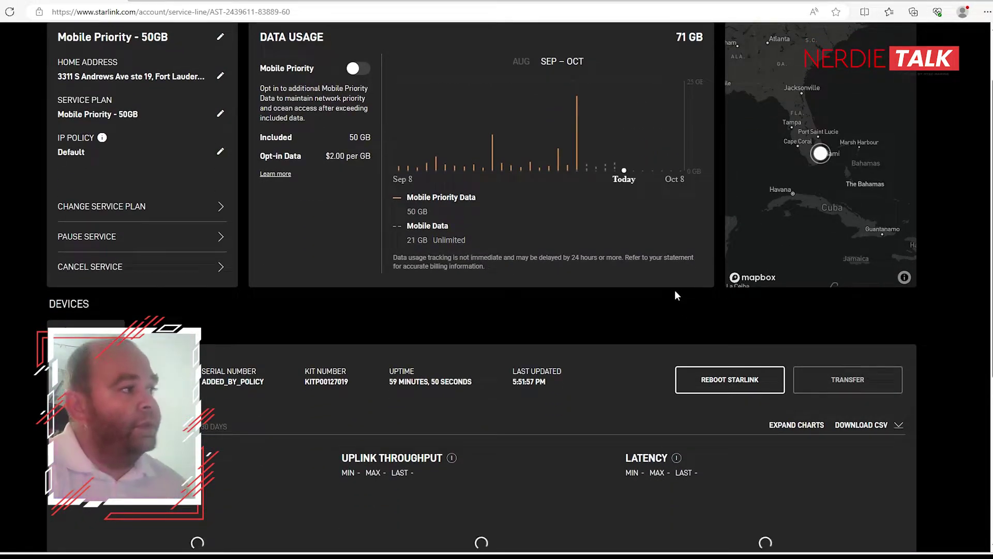
scroll(675, 290, "up", 1)
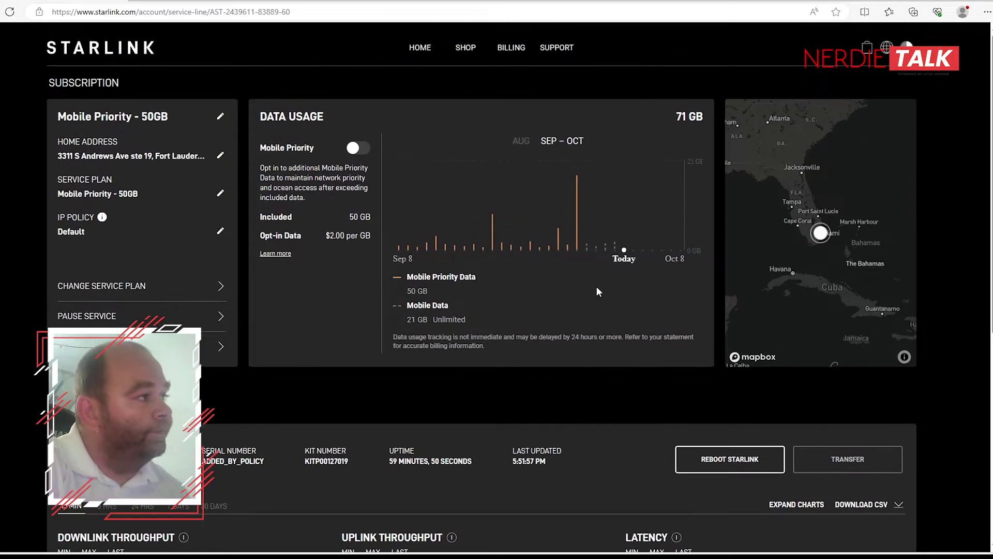
triple_click(164, 194)
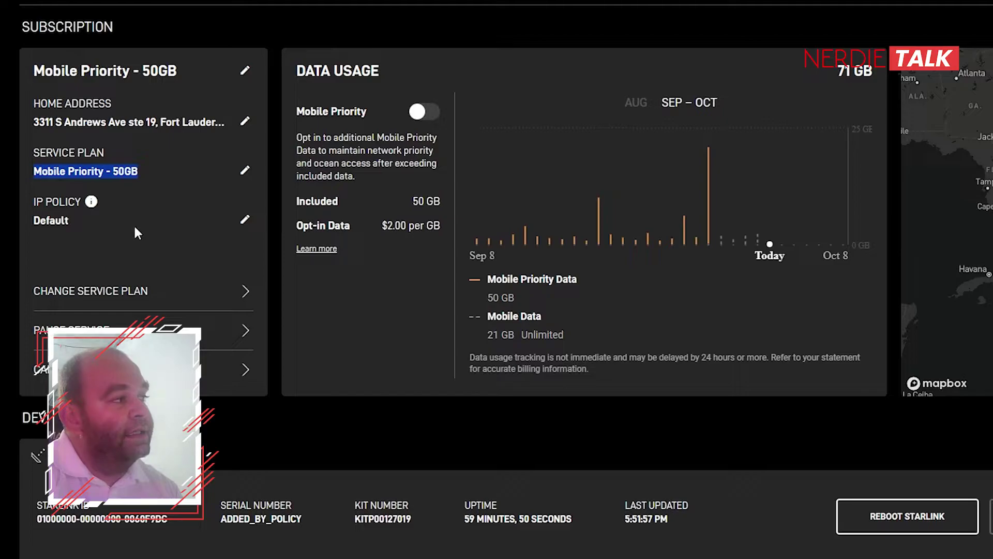
left_click_drag(69, 221, 34, 221)
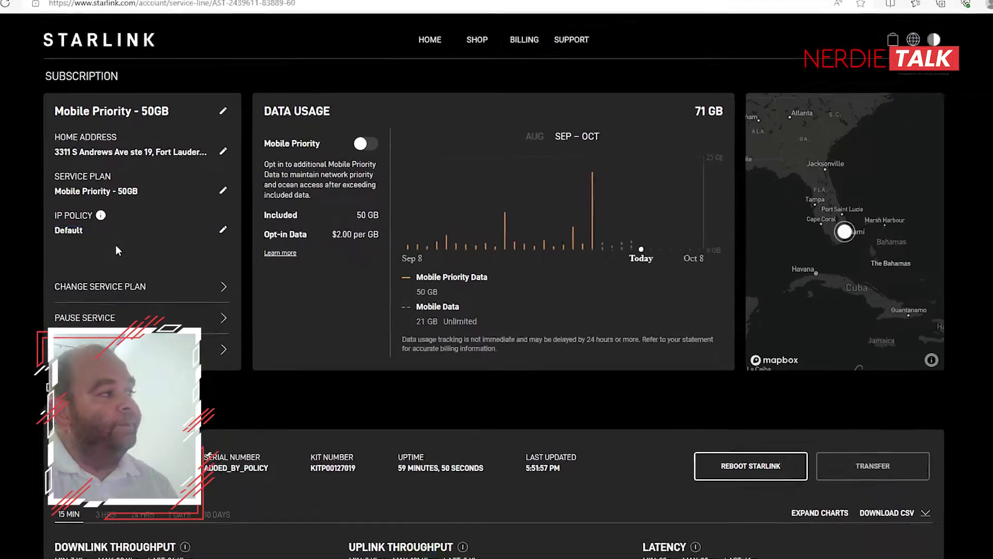
scroll(116, 246, "down", 2)
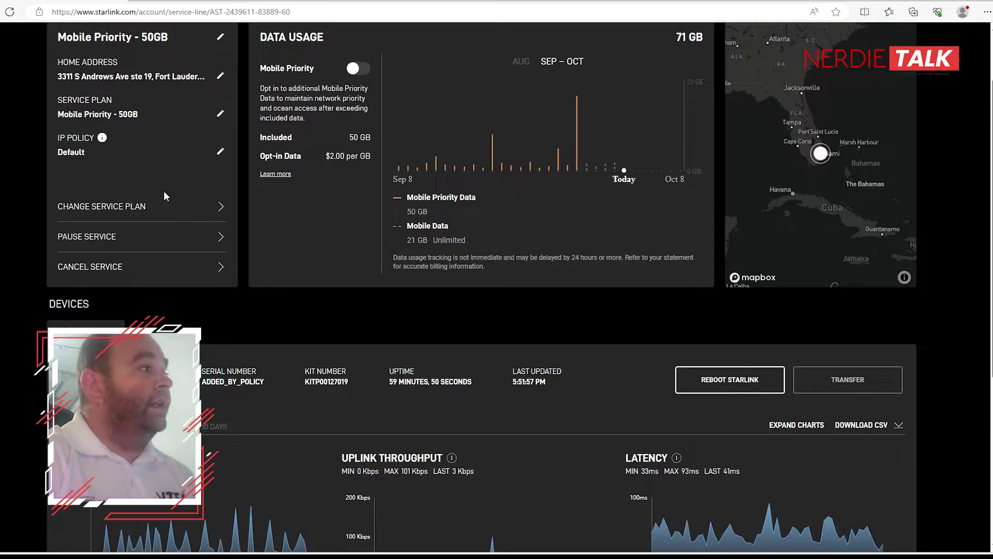
left_click(155, 216)
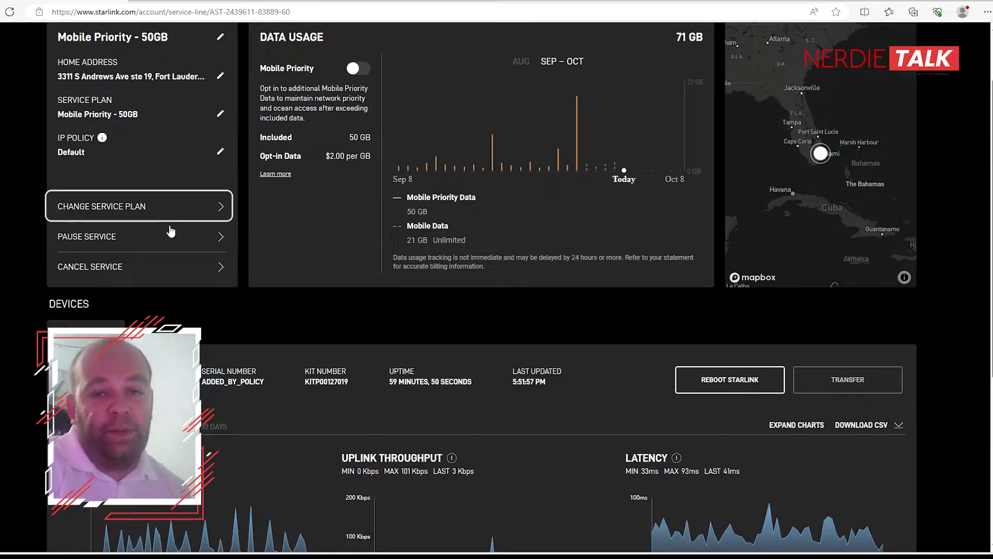
scroll(168, 228, "up", 2)
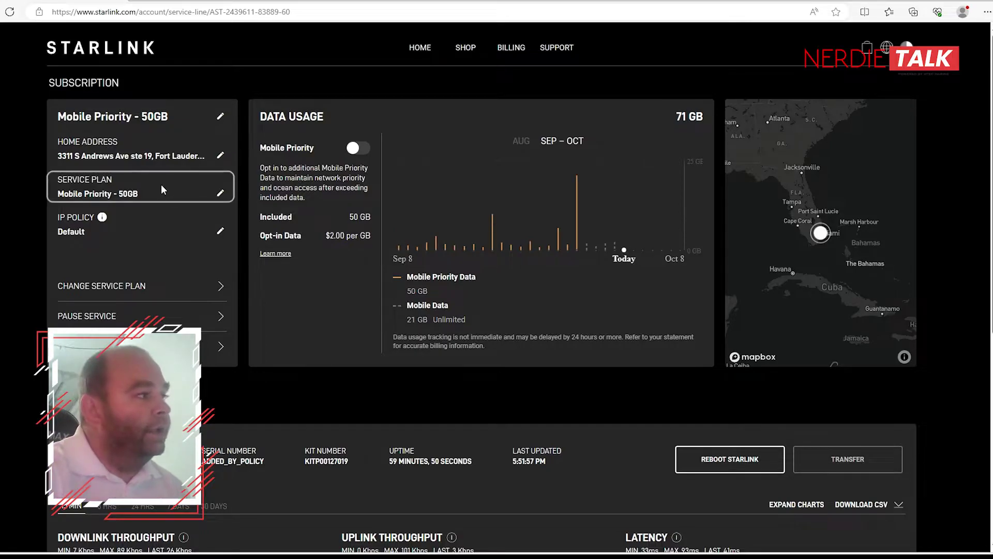
Step: Browse the service plans and choose Change to Standard, billed $120.00 from Oct 7, 2023
left_click(221, 196)
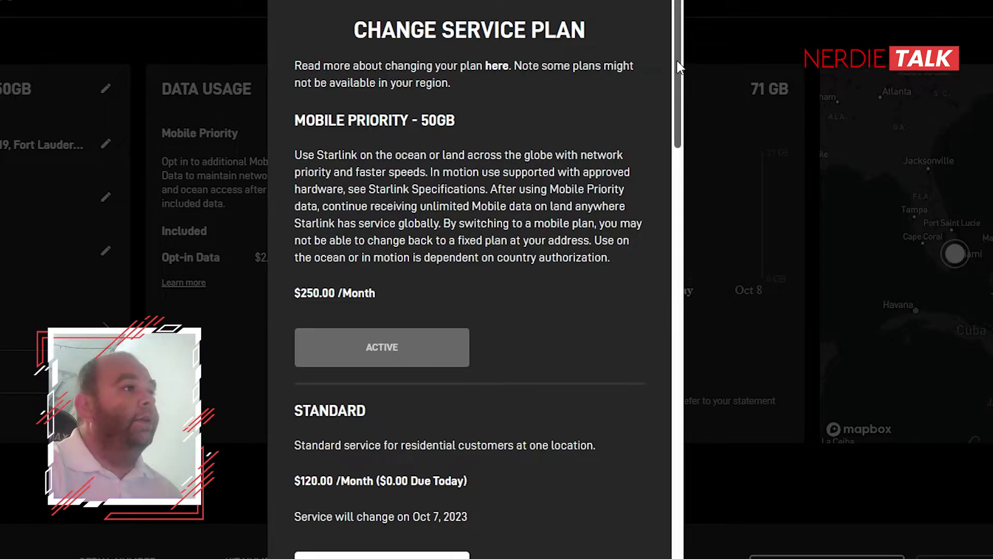
scroll(681, 71, "down", 1)
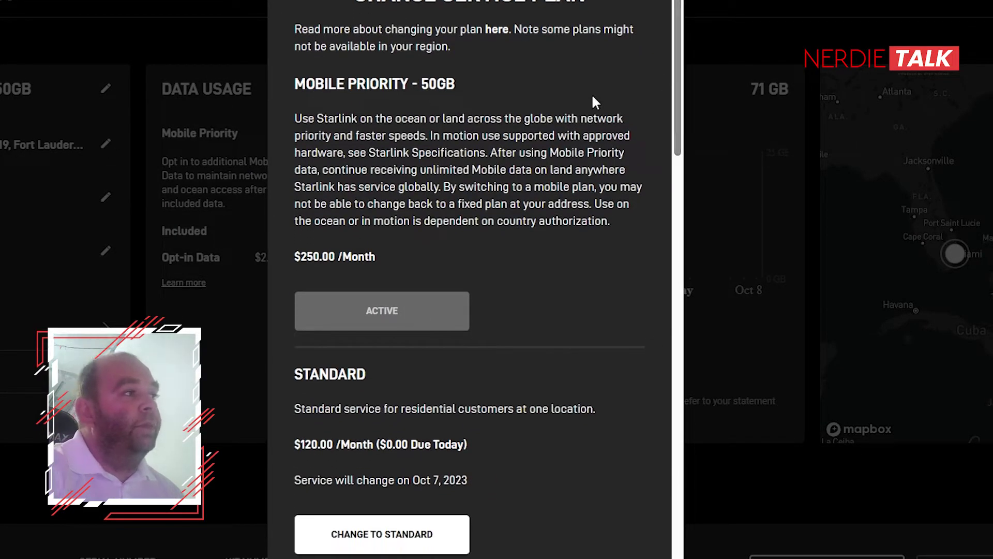
scroll(675, 127, "down", 5)
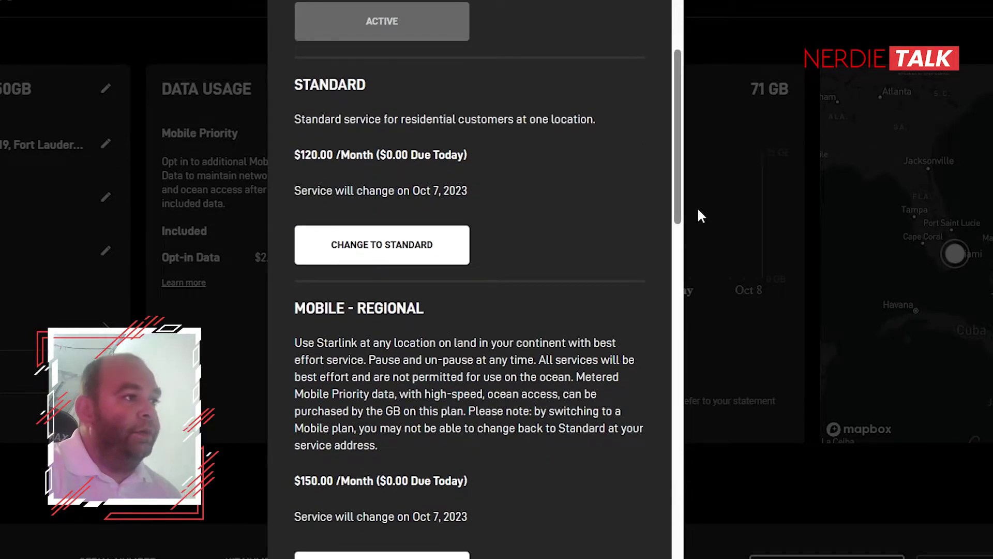
left_click_drag(681, 206, 661, 444)
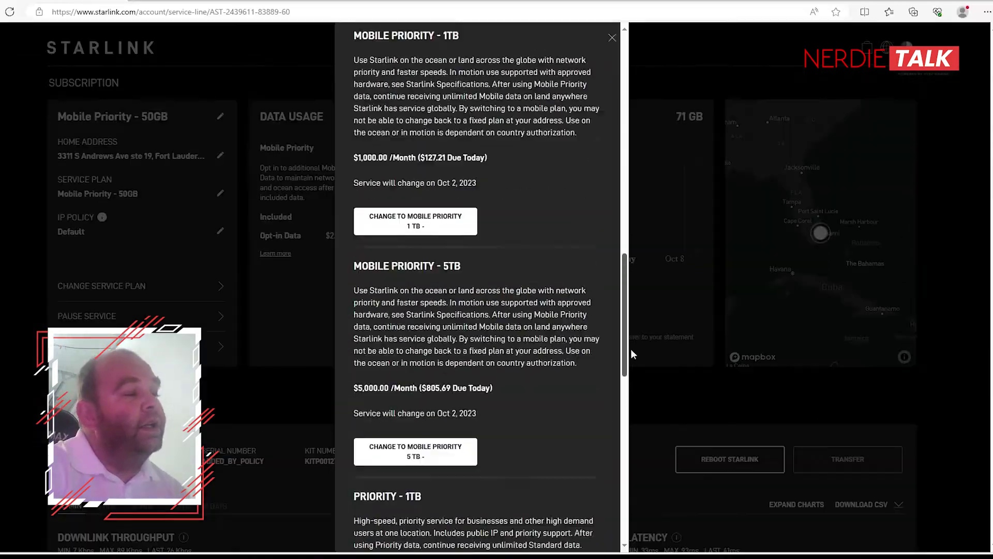
left_click_drag(631, 348, 641, 124)
left_click_drag(424, 345, 343, 332)
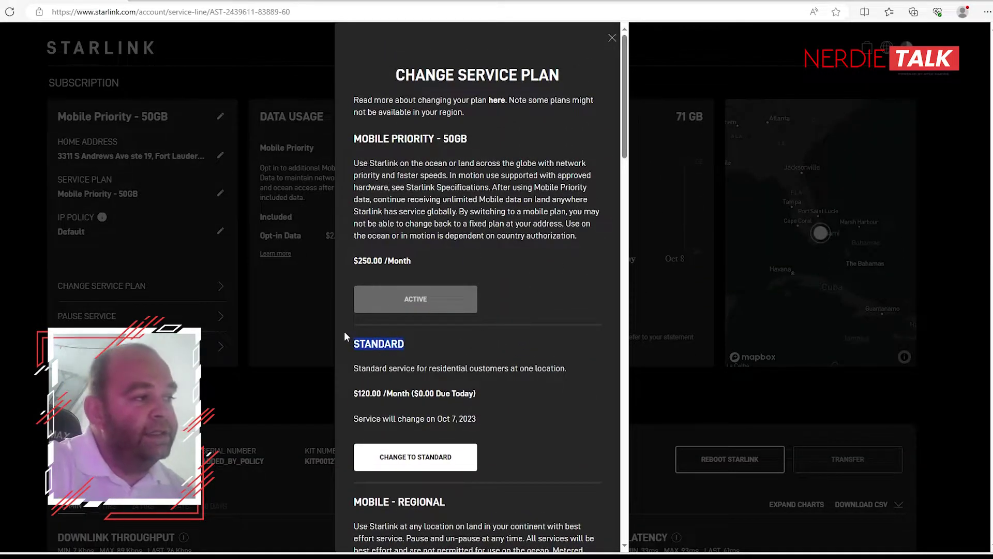
left_click(421, 462)
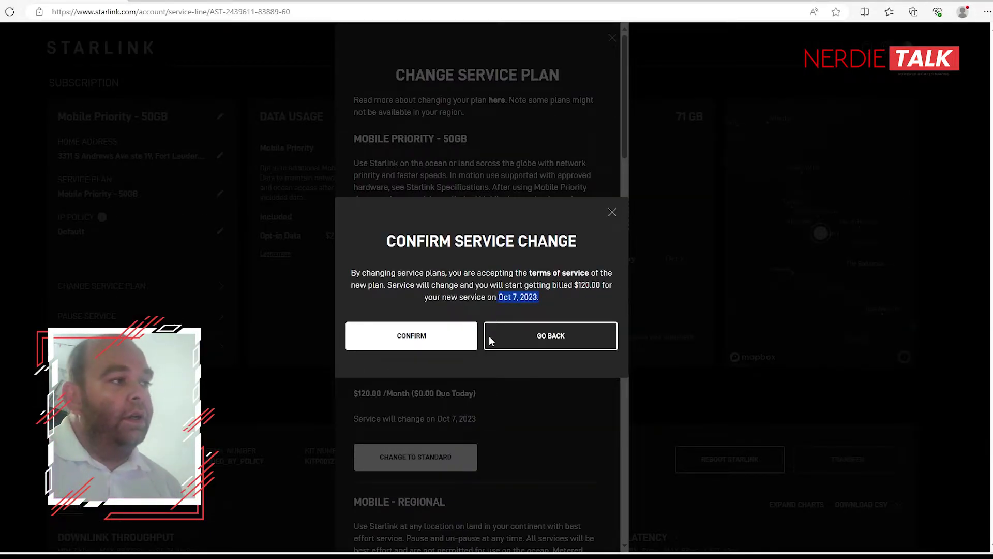
left_click(489, 335)
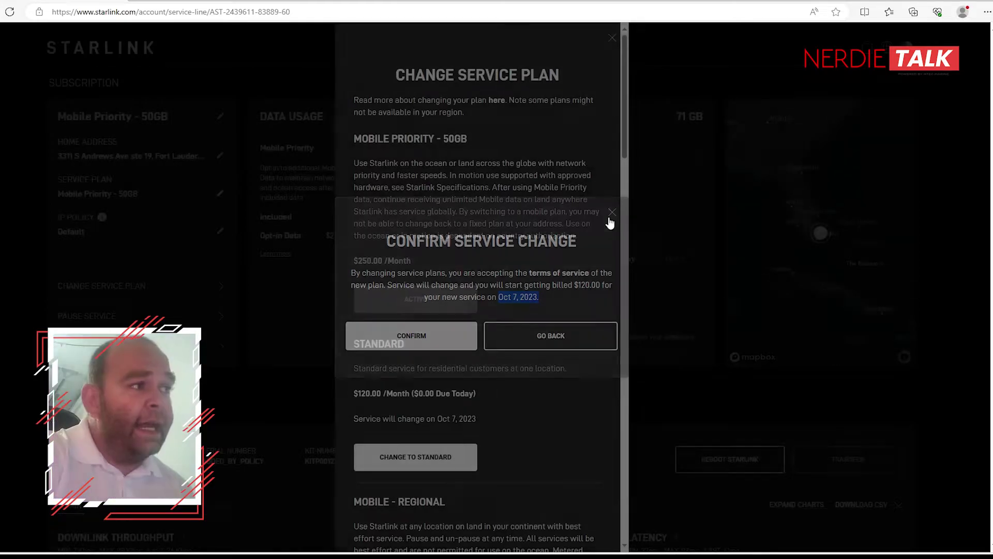
left_click_drag(624, 147, 622, 236)
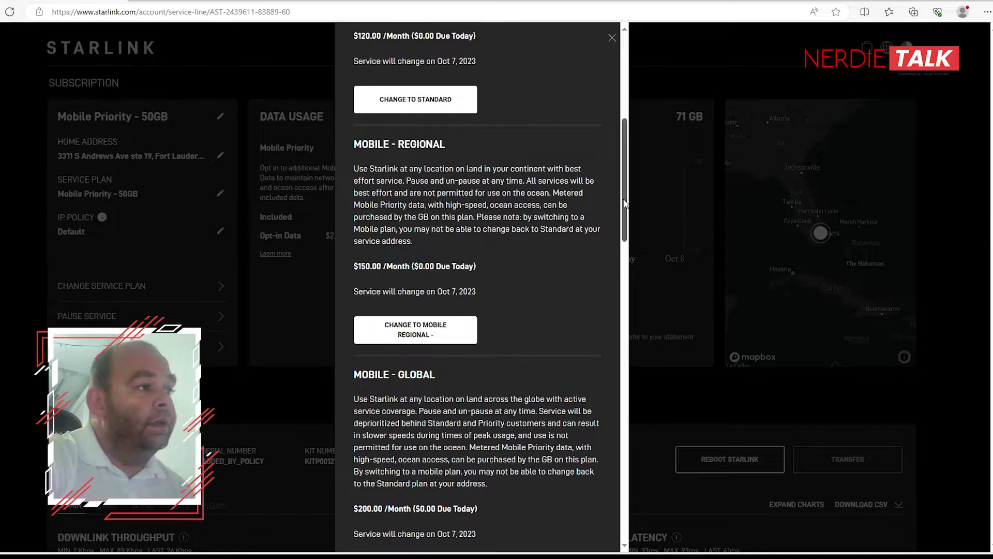
left_click_drag(625, 200, 630, 327)
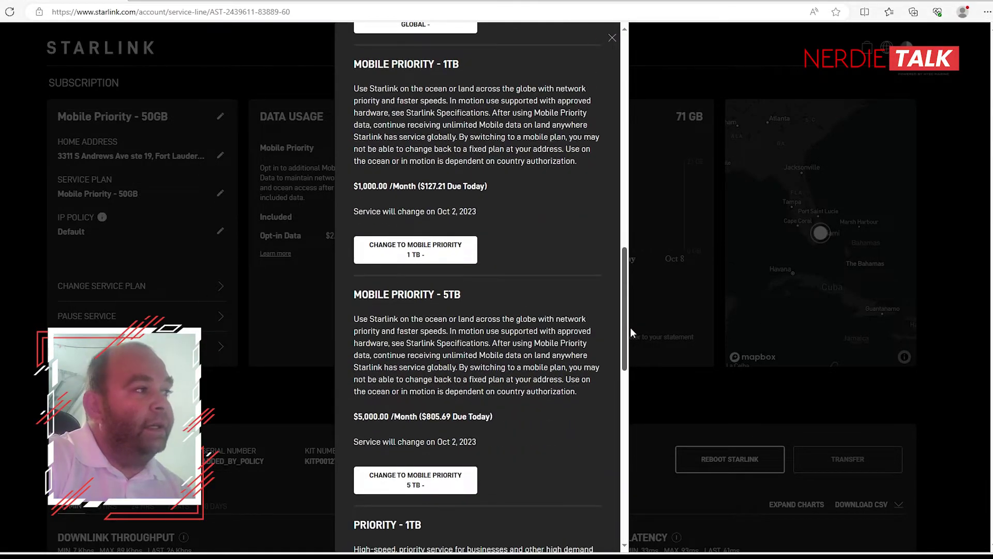
scroll(463, 70, "down", 1)
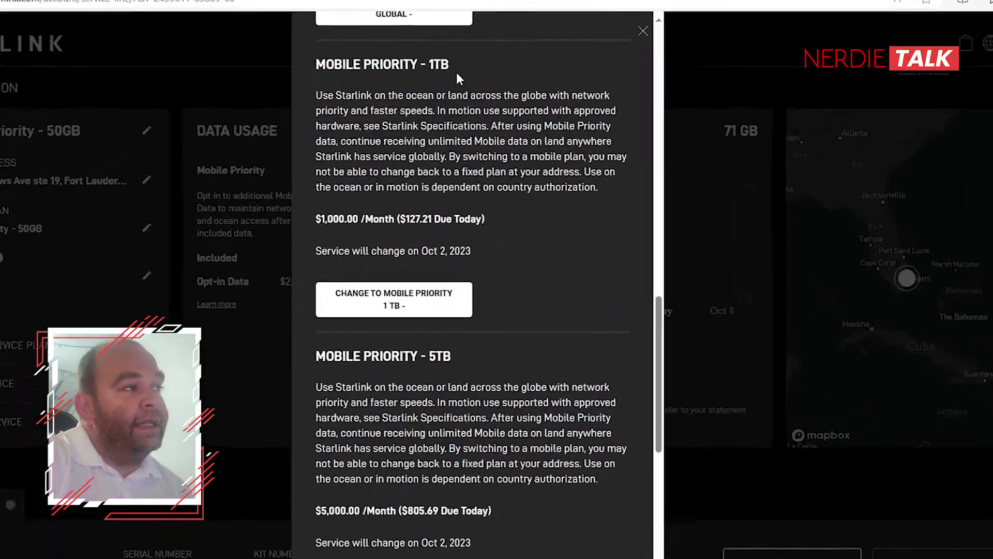
left_click_drag(457, 74, 311, 66)
left_click(509, 234)
left_click_drag(485, 236, 394, 234)
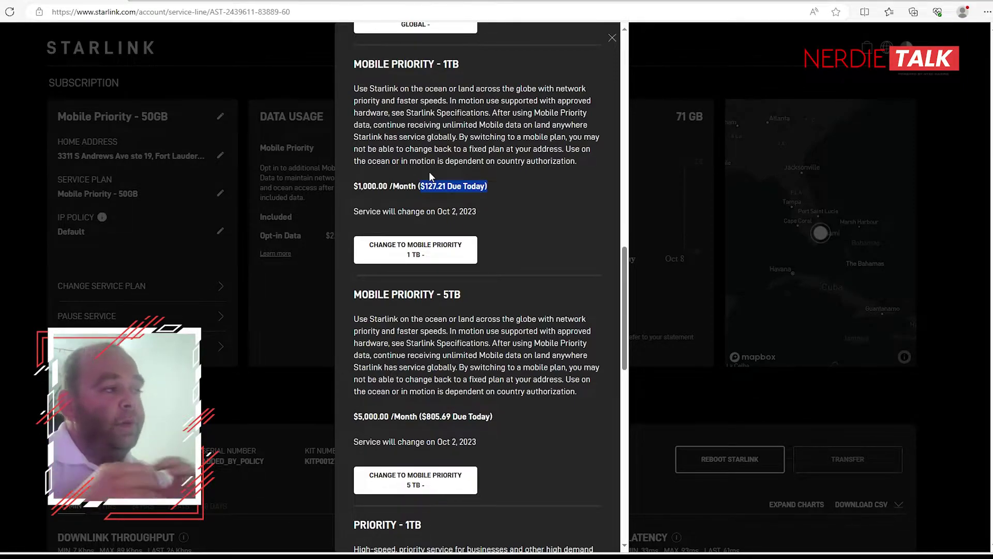
scroll(510, 253, "up", 12)
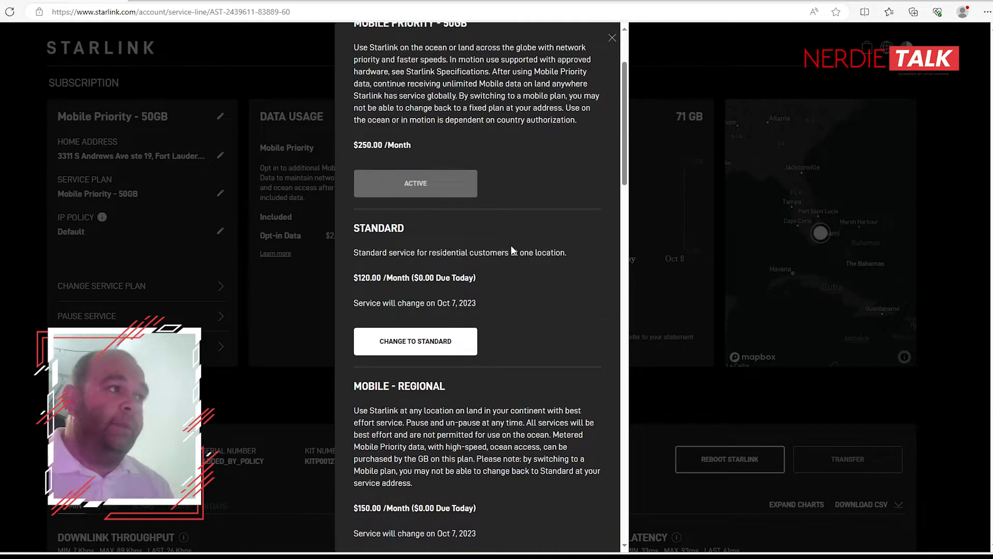
scroll(500, 240, "up", 3)
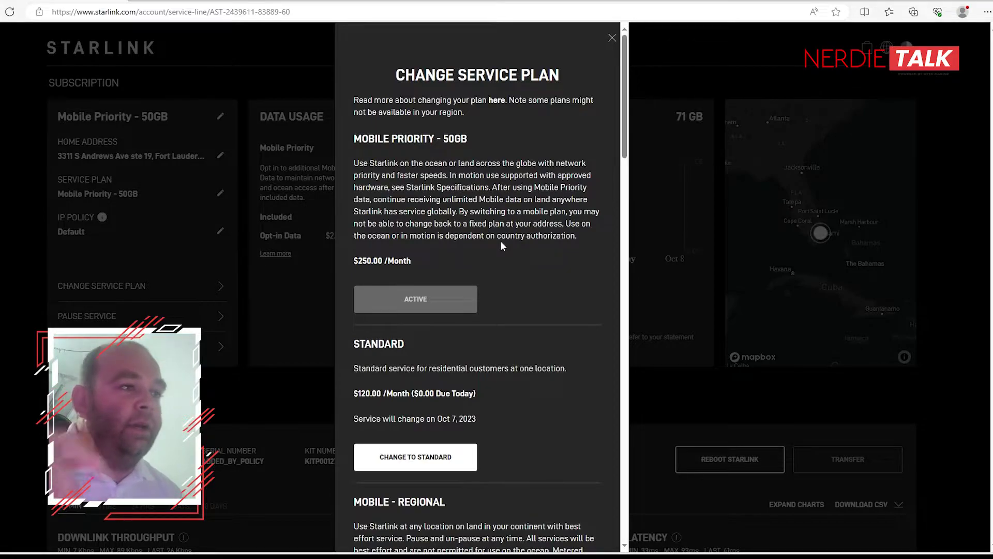
scroll(501, 241, "down", 1)
scroll(501, 240, "up", 1)
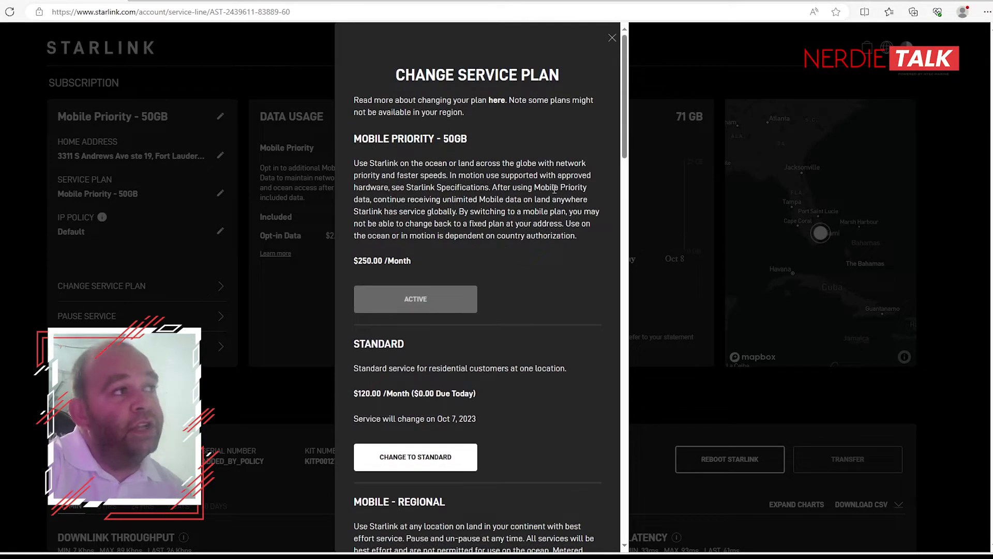
Step: Close the Change Service Plan options and start pausing the service
left_click(611, 40)
scroll(333, 262, "down", 2)
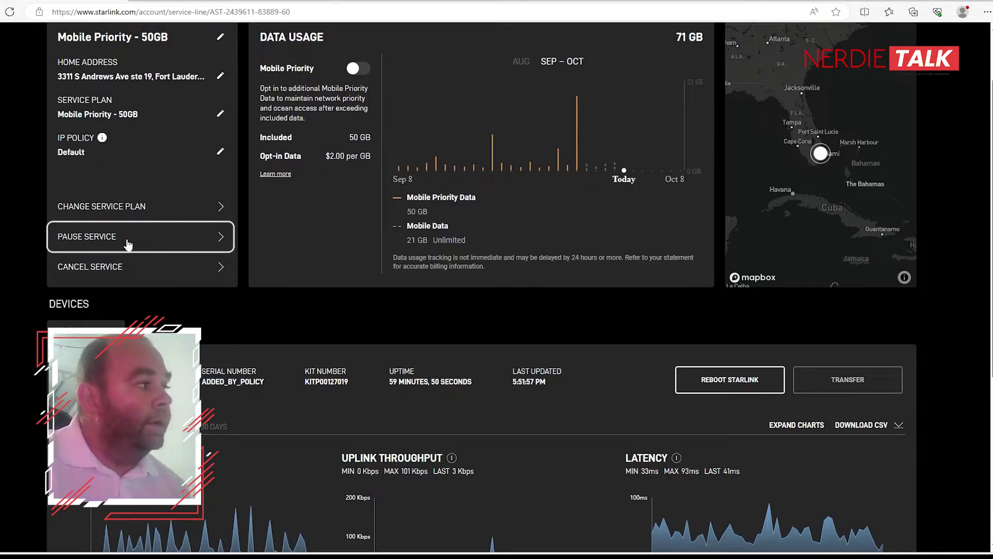
left_click(135, 239)
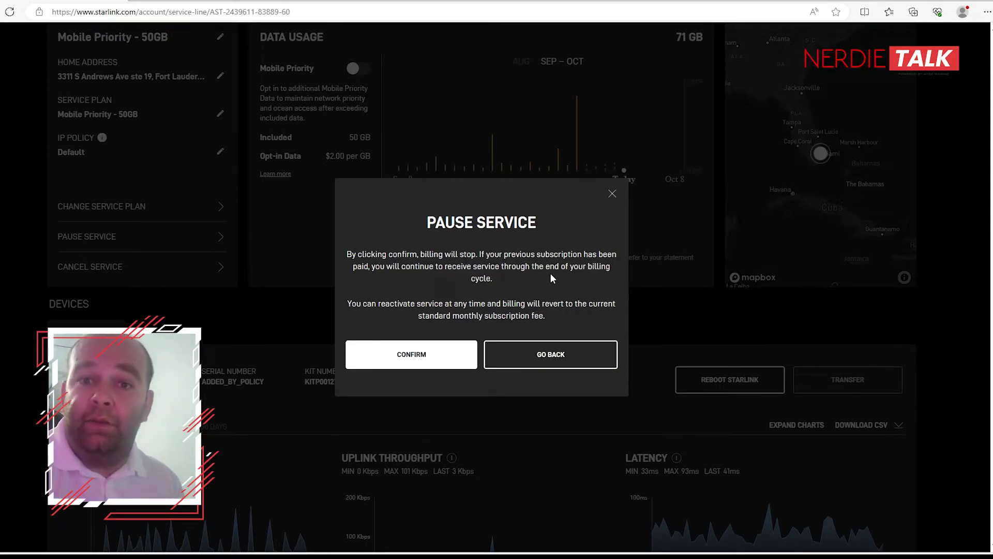
Step: Close the Pause Service dialog without confirming the pause
left_click(612, 194)
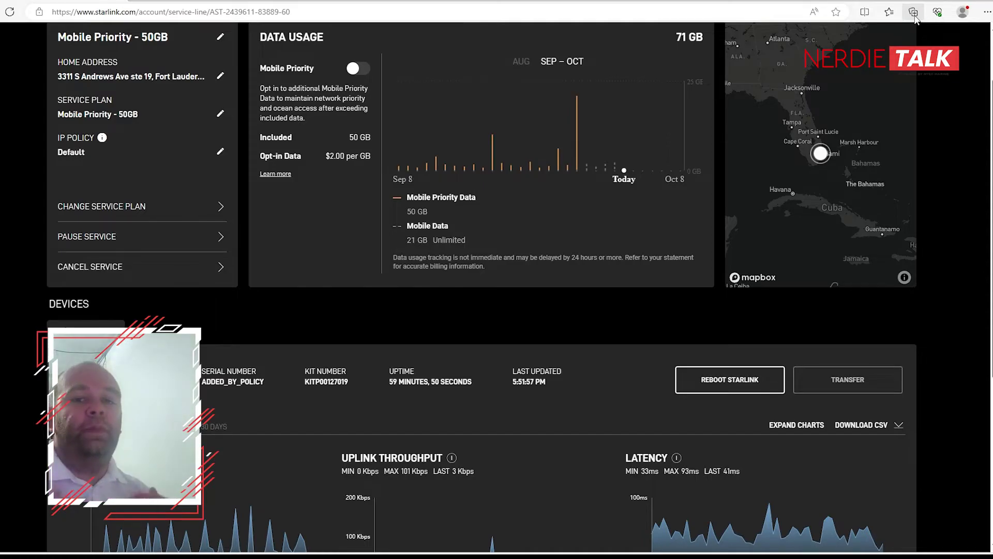
scroll(389, 144, "up", 2)
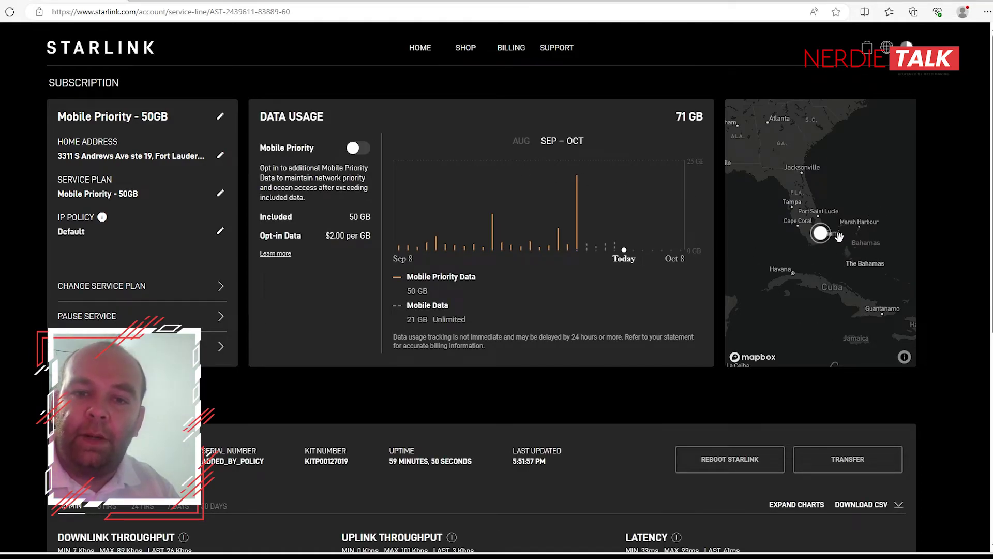
Step: Zoom the map in and out near Fort Lauderdale, then scroll to the device charts
scroll(815, 243, "up", 5)
scroll(848, 248, "up", 5)
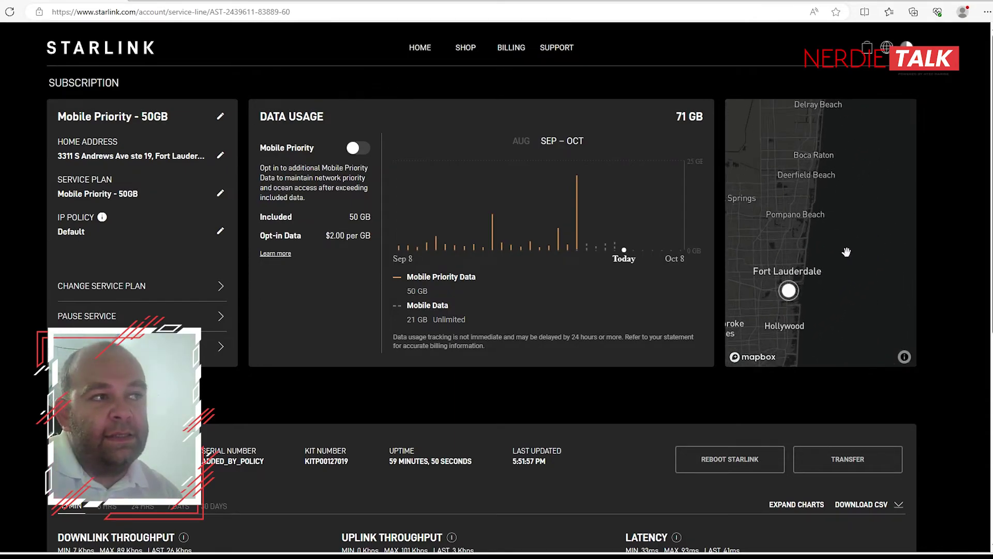
scroll(833, 207, "up", 5)
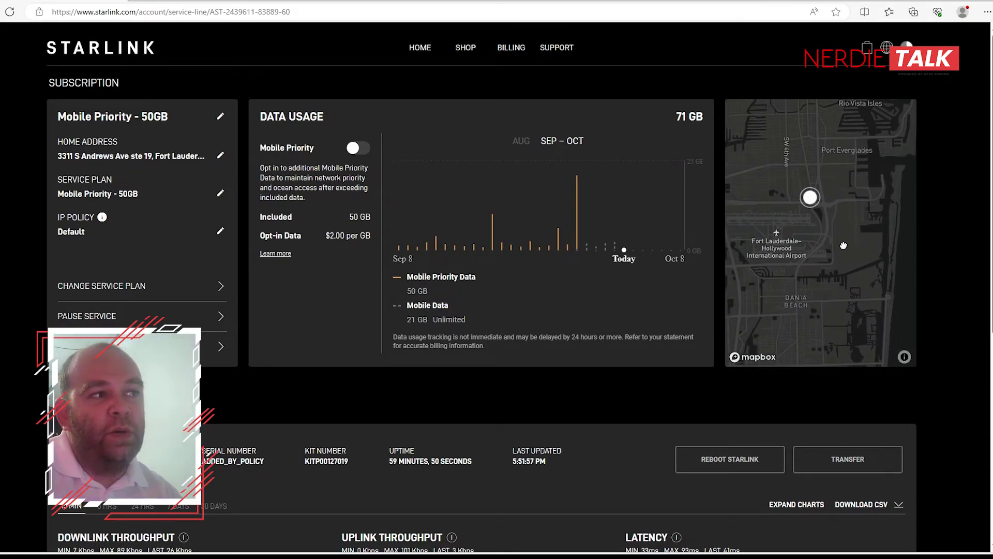
scroll(818, 197, "down", 2)
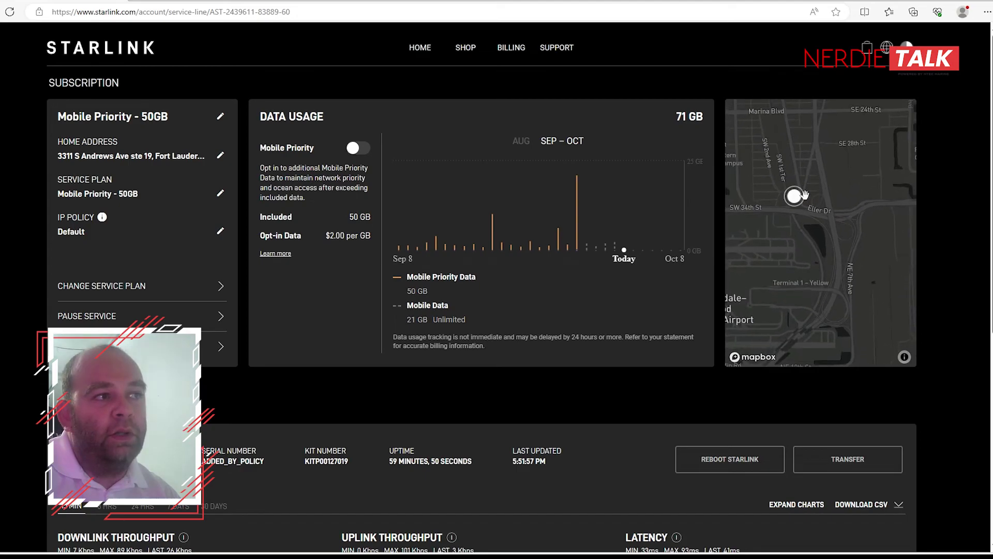
scroll(796, 202, "down", 2)
scroll(795, 202, "down", 5)
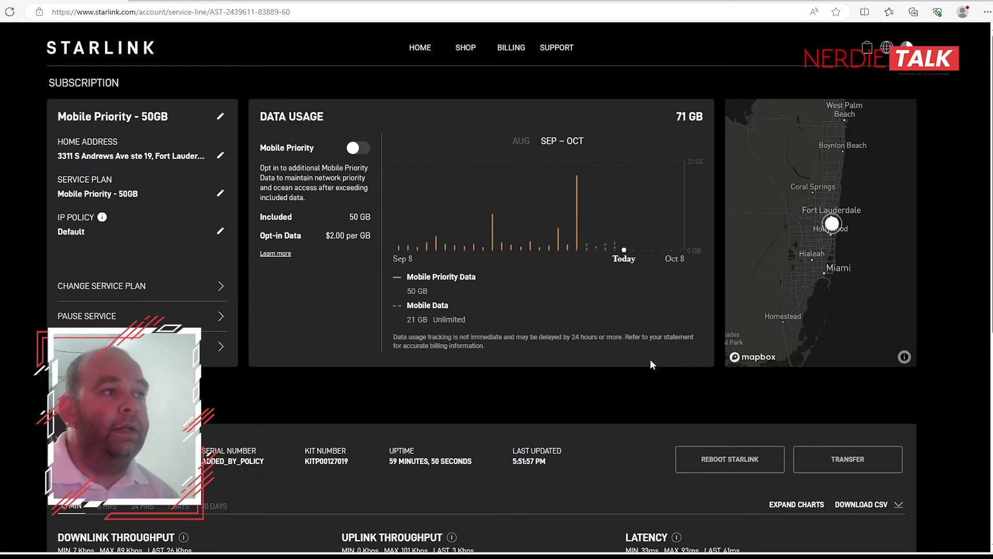
scroll(669, 400, "down", 5)
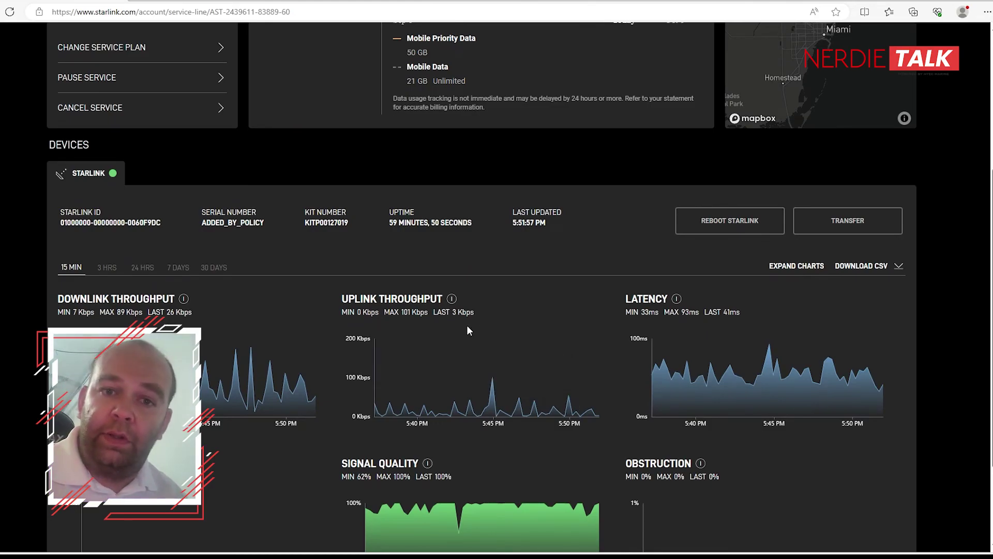
Step: Scroll down to show the Signal Quality and Obstruction charts with the other device charts
scroll(454, 326, "down", 2)
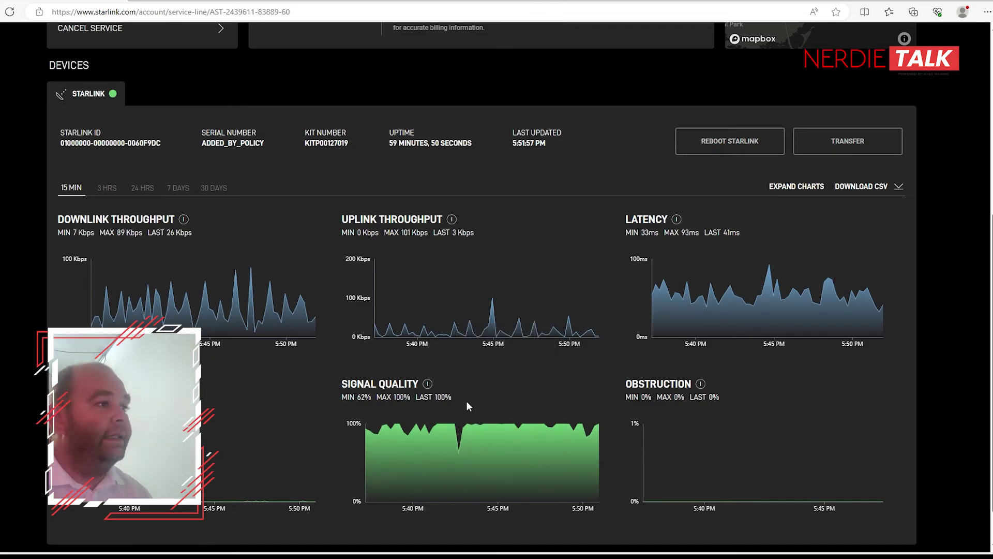
Step: Highlight the Signal Quality readings, last 100% and minimum 62%, and inspect the chart's dip
left_click_drag(467, 400, 416, 397)
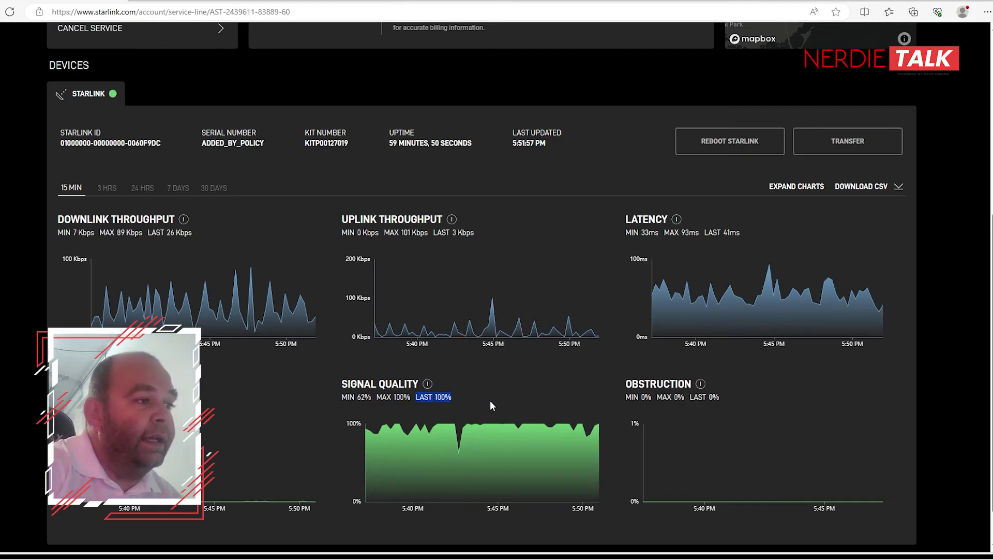
double_click(367, 398)
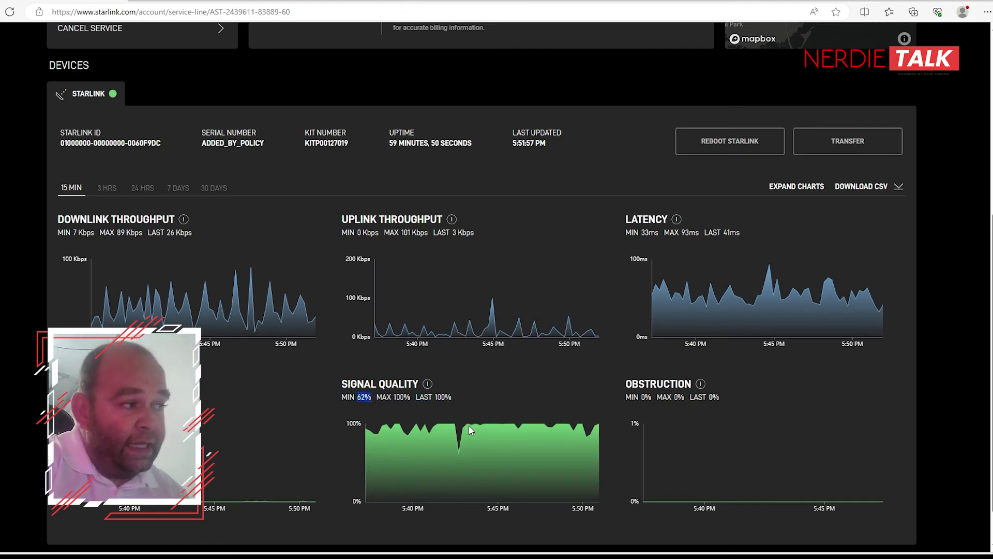
mouse_move(461, 450)
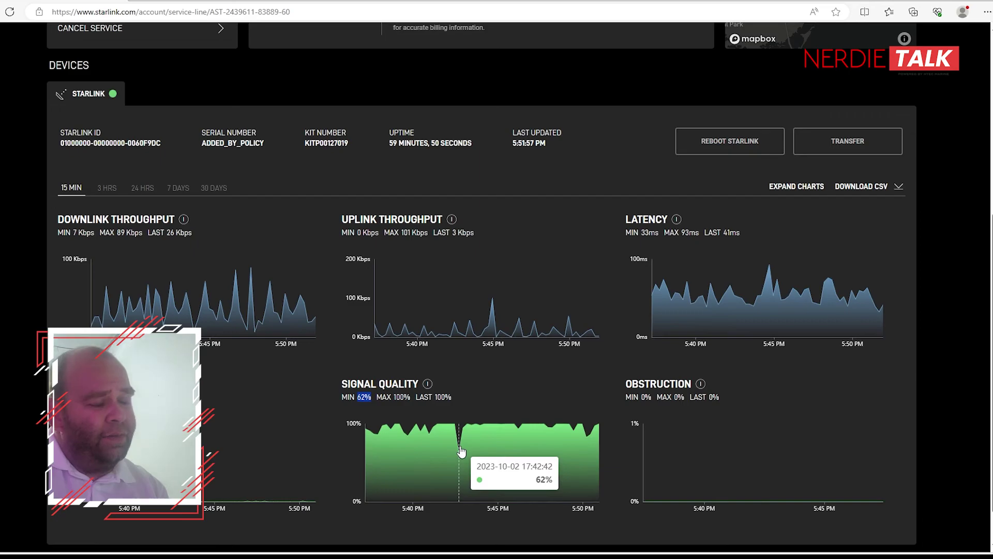